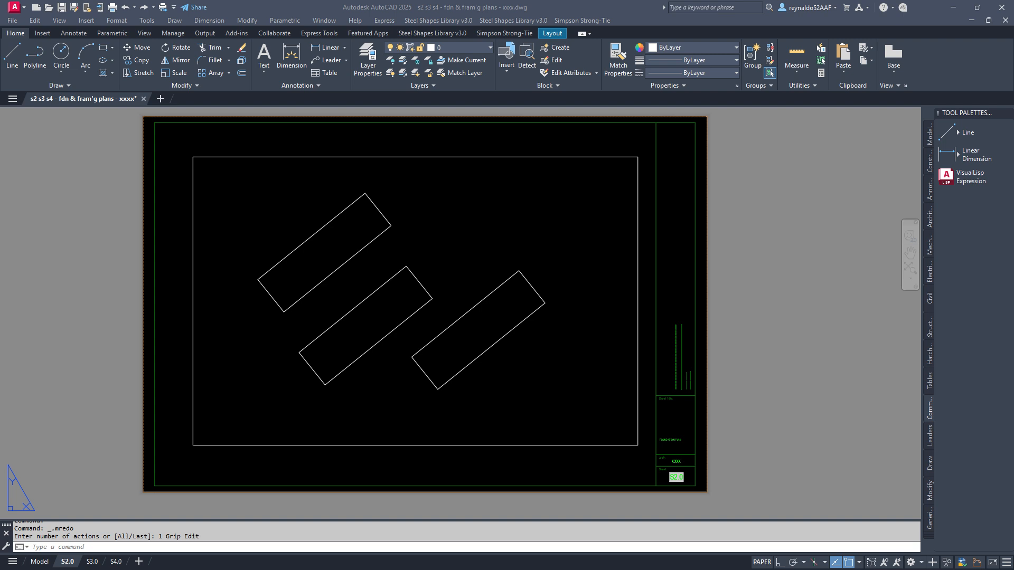
- Inspect the three angled rectangles in model space and return to the S2.0 layout
left_click(41, 562)
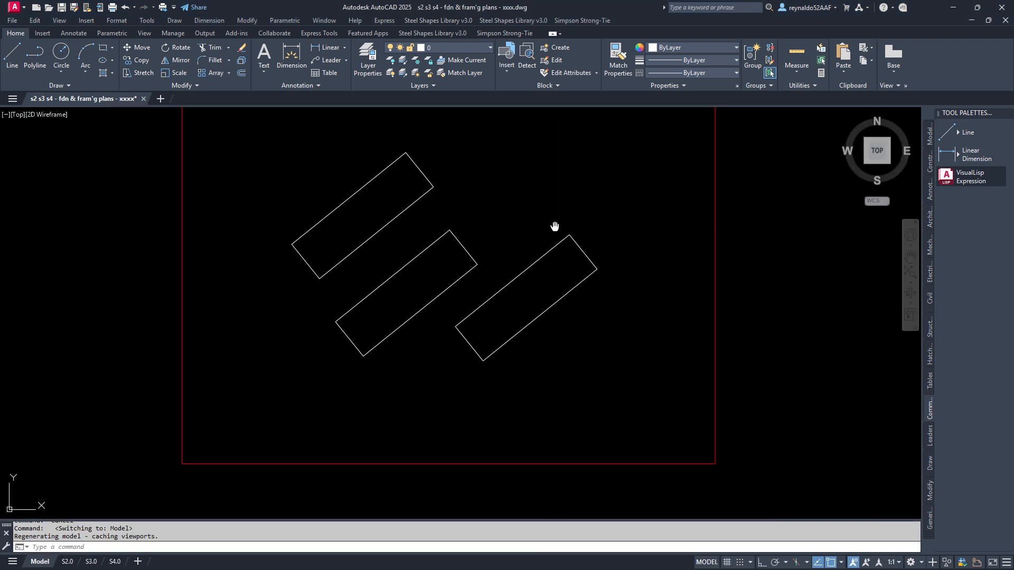
middle_click_drag(554, 226, 517, 251)
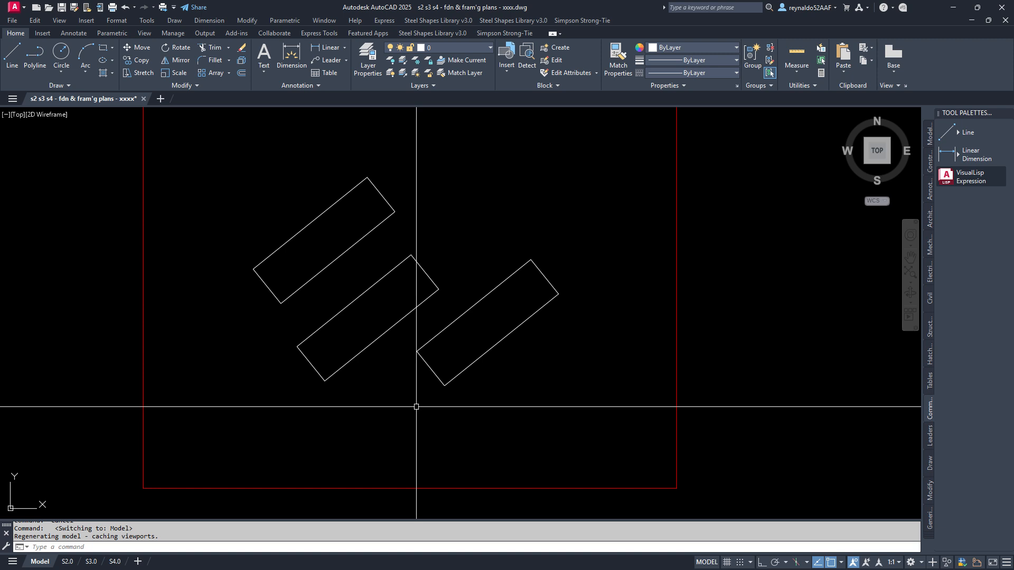
left_click(67, 563)
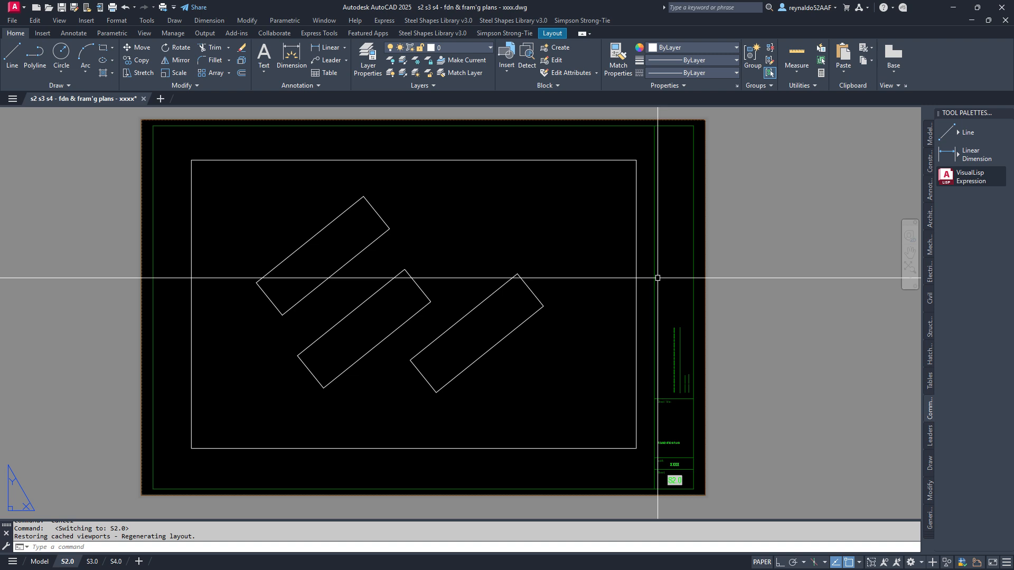
- Use Align Space to match the uppermost rectangle's lower long edge to the viewport's bottom-left and bottom-right corners
left_click(318, 33)
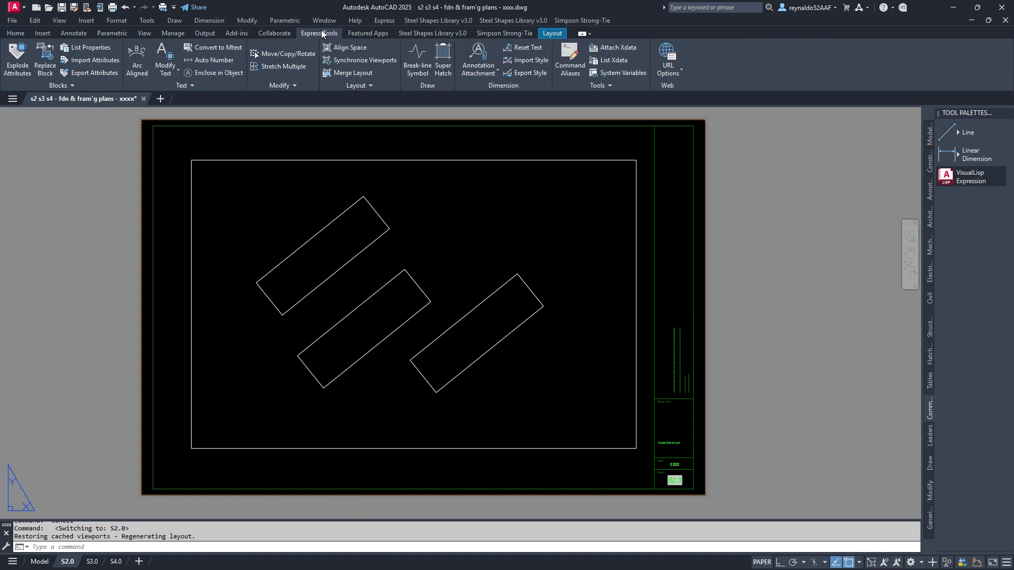
left_click(375, 22)
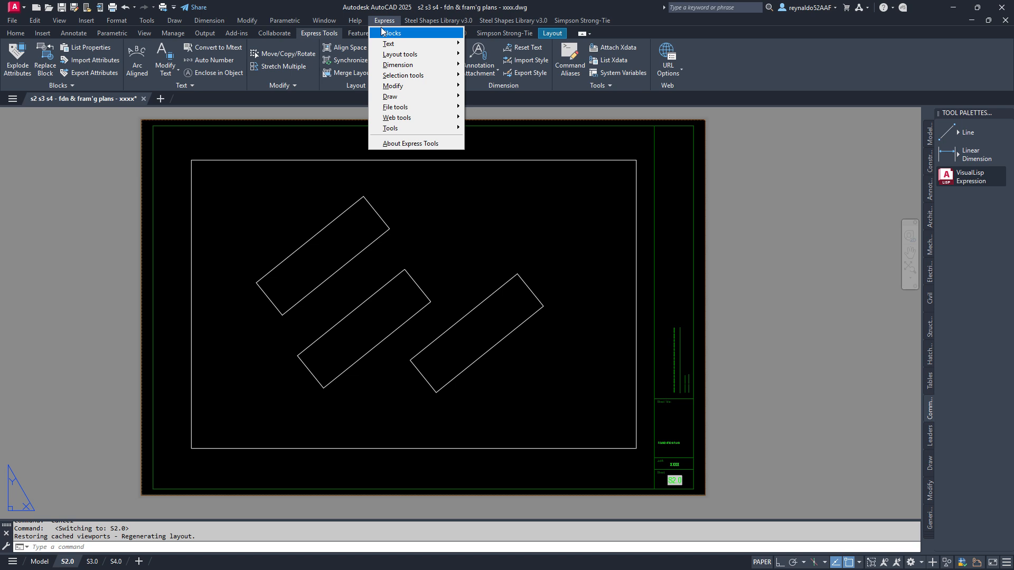
mouse_move(400, 56)
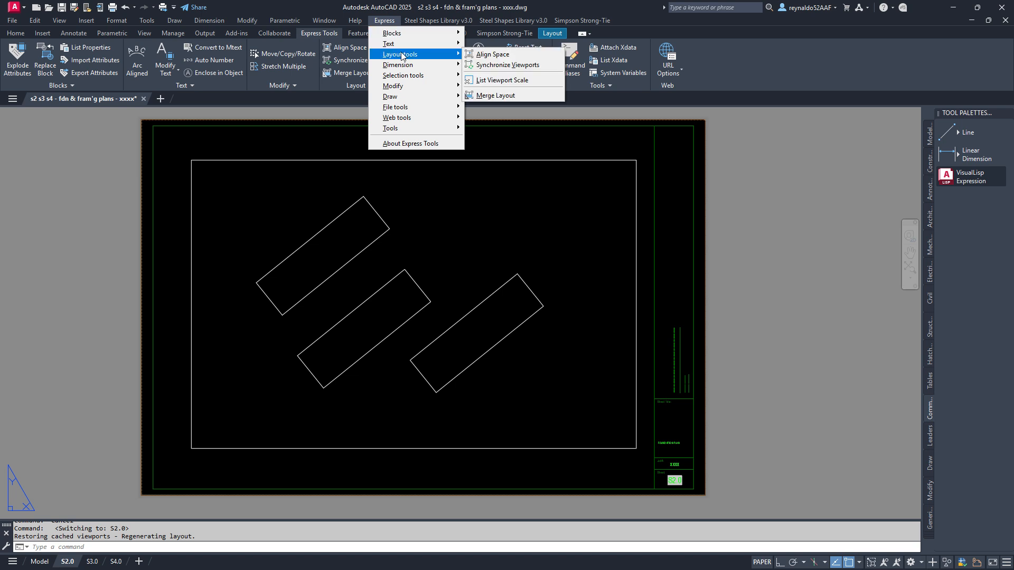
left_click(492, 55)
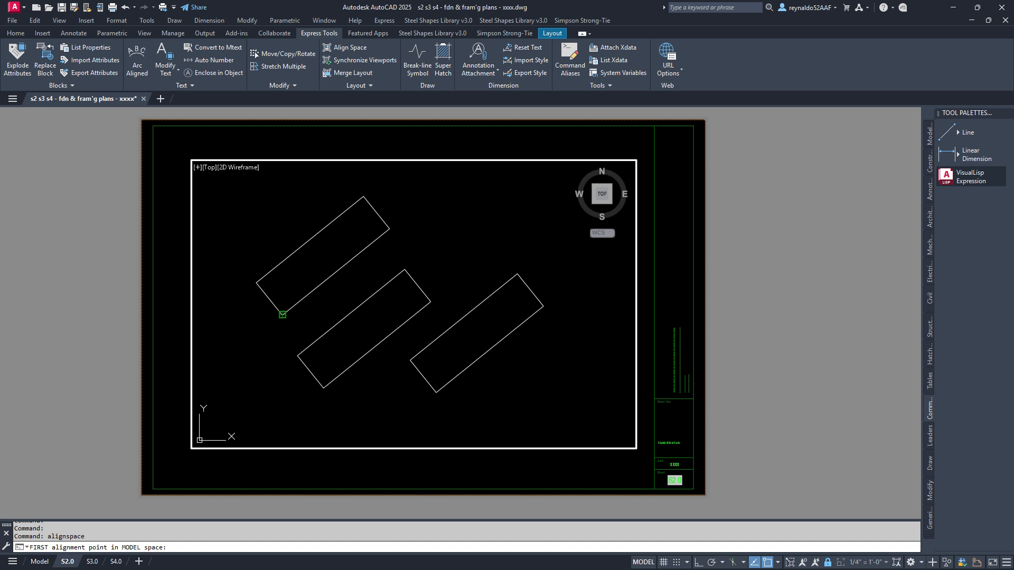
left_click(282, 315)
left_click(389, 228)
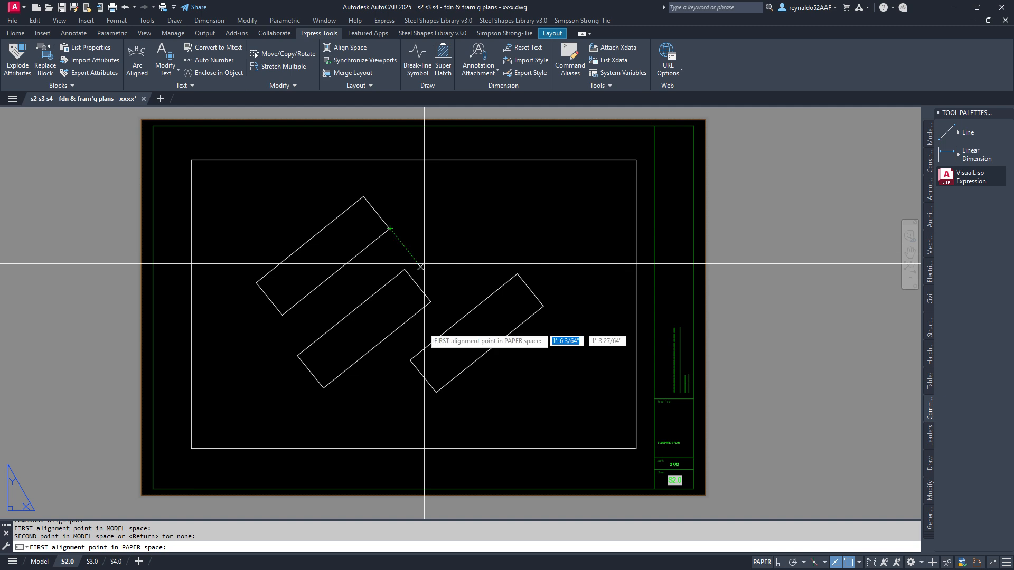
left_click(191, 448)
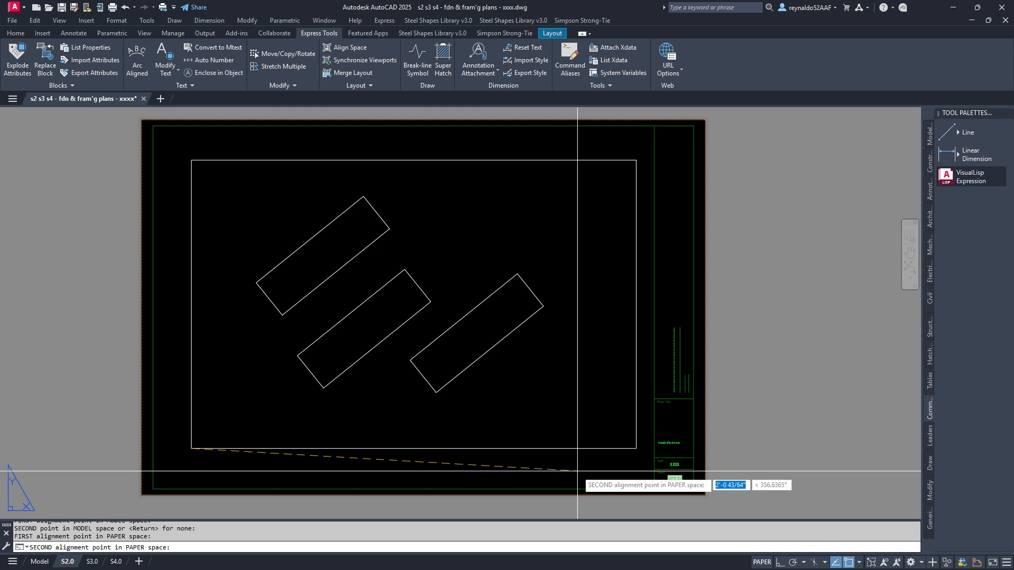
left_click(636, 448)
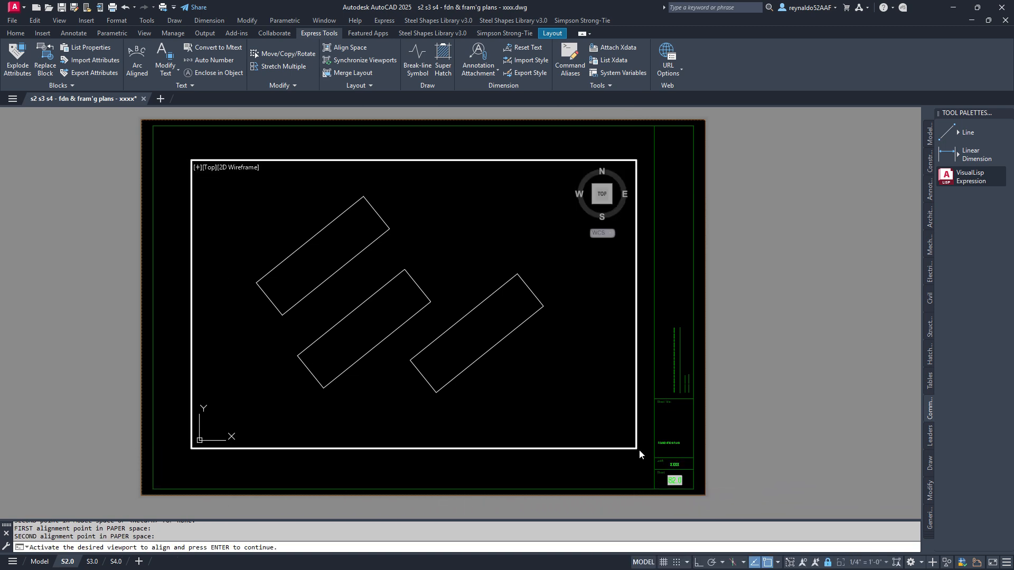
key("Return")
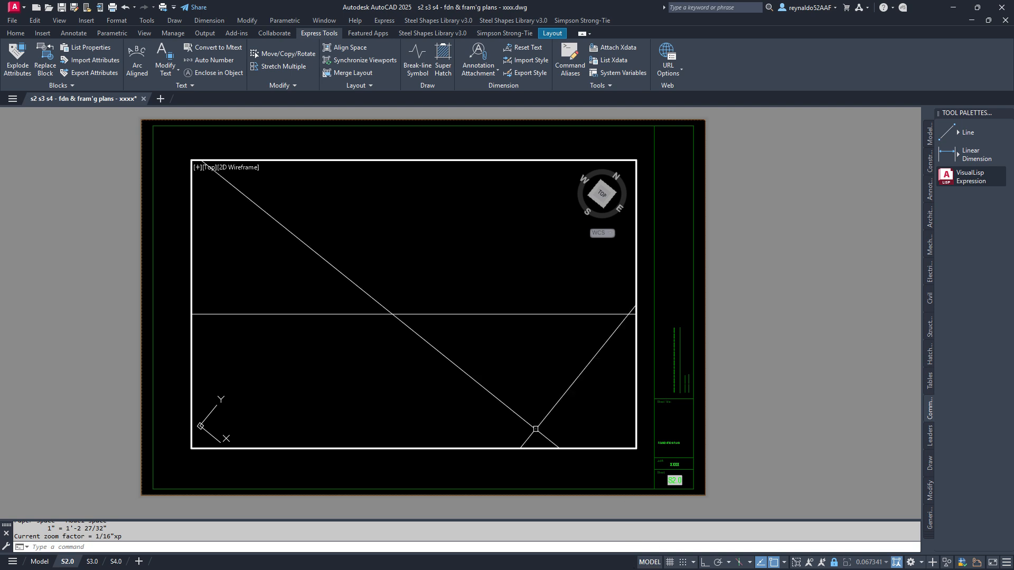
- Unlock the S2.0 layout's viewport from paper space and activate model space inside it
scroll(469, 374, "down", 2)
scroll(469, 373, "up", 2)
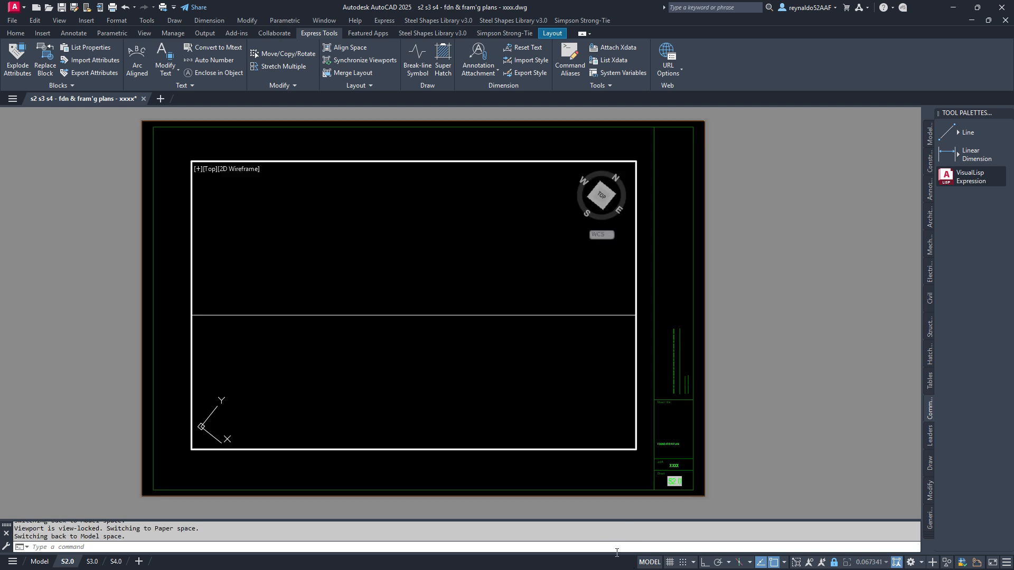
scroll(509, 372, "down", 2)
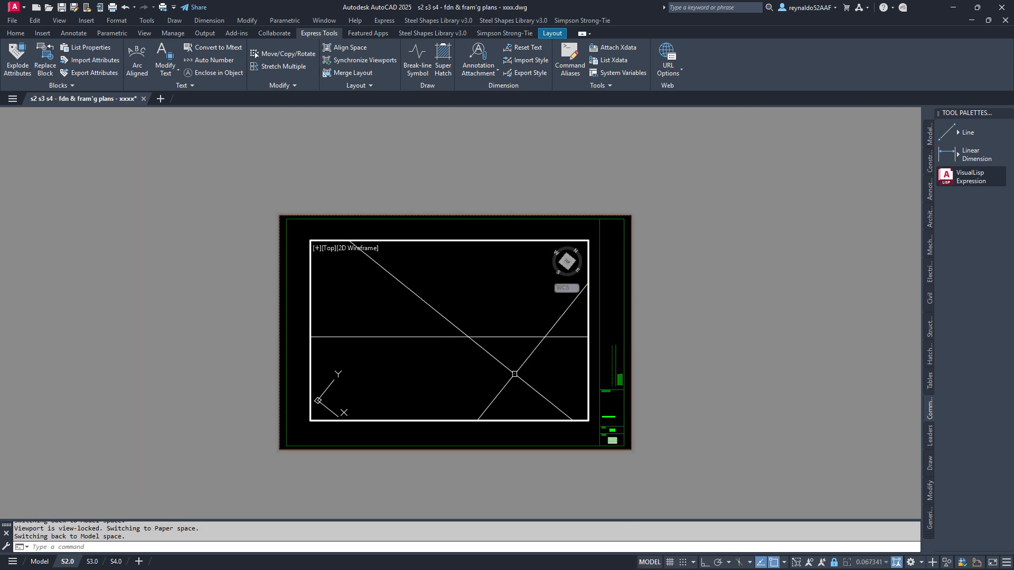
left_click(649, 562)
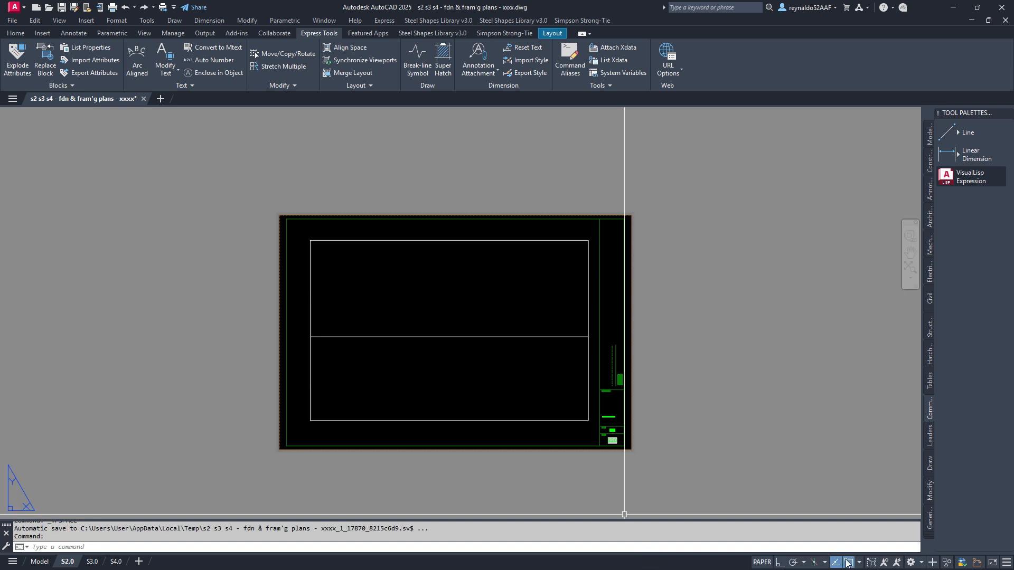
left_click(513, 421)
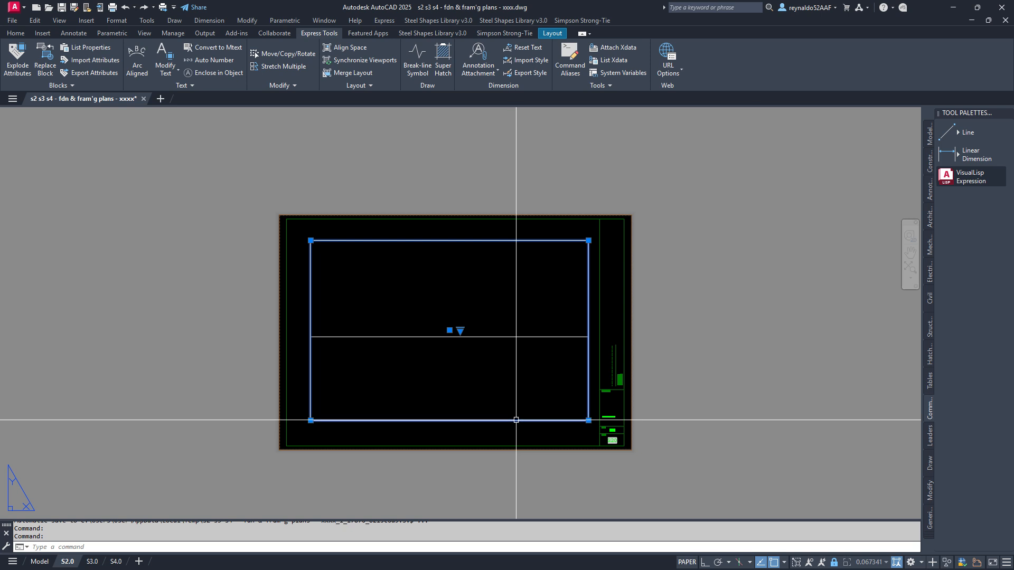
double_click(381, 369)
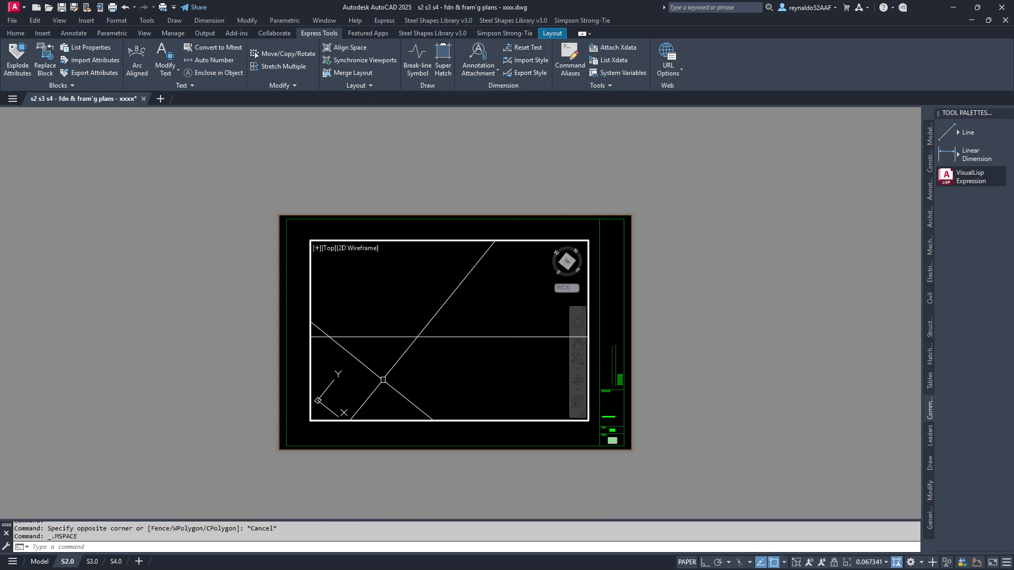
- Zoom out and reposition the rotated view inside the viewport to bring the three rectangles into the frame
scroll(425, 342, "down", 2)
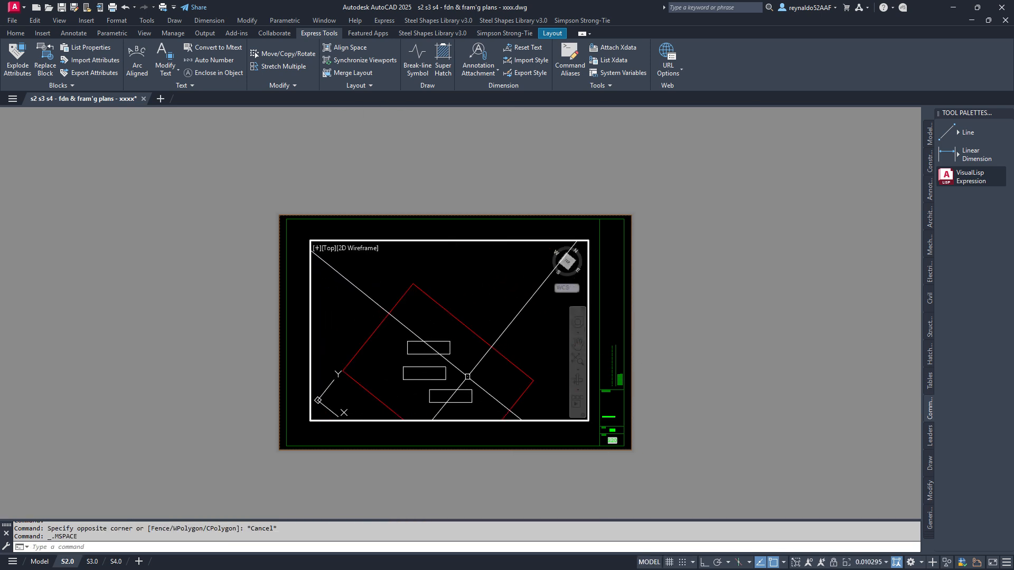
scroll(467, 376, "up", 2)
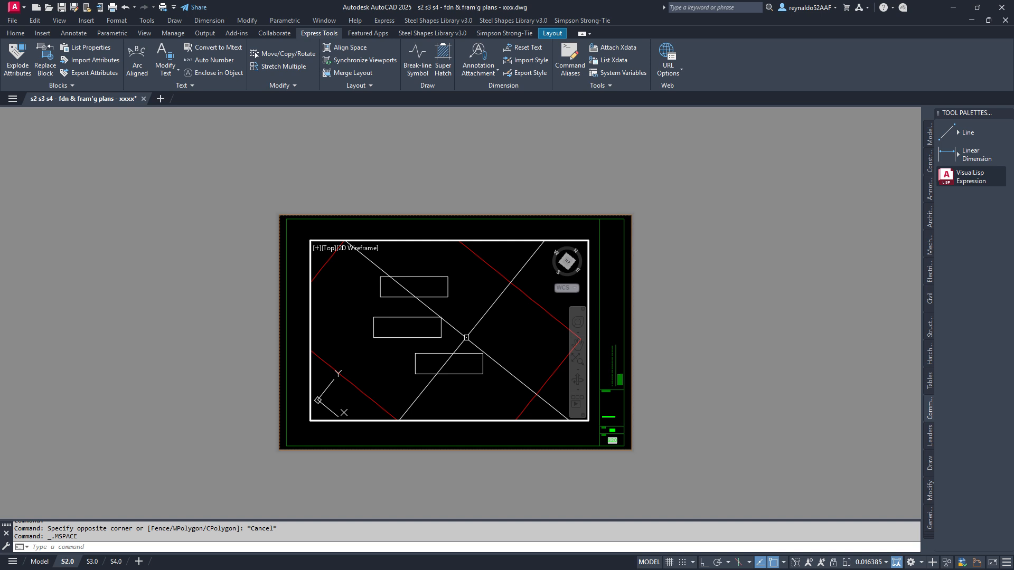
scroll(478, 336, "up", 4)
scroll(481, 329, "down", 2)
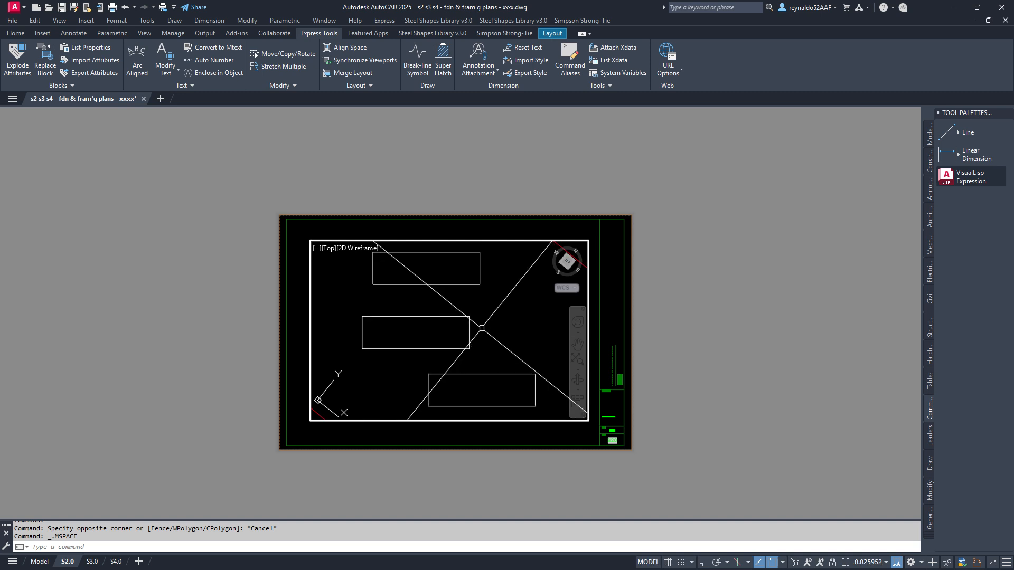
middle_click_drag(390, 374, 396, 363)
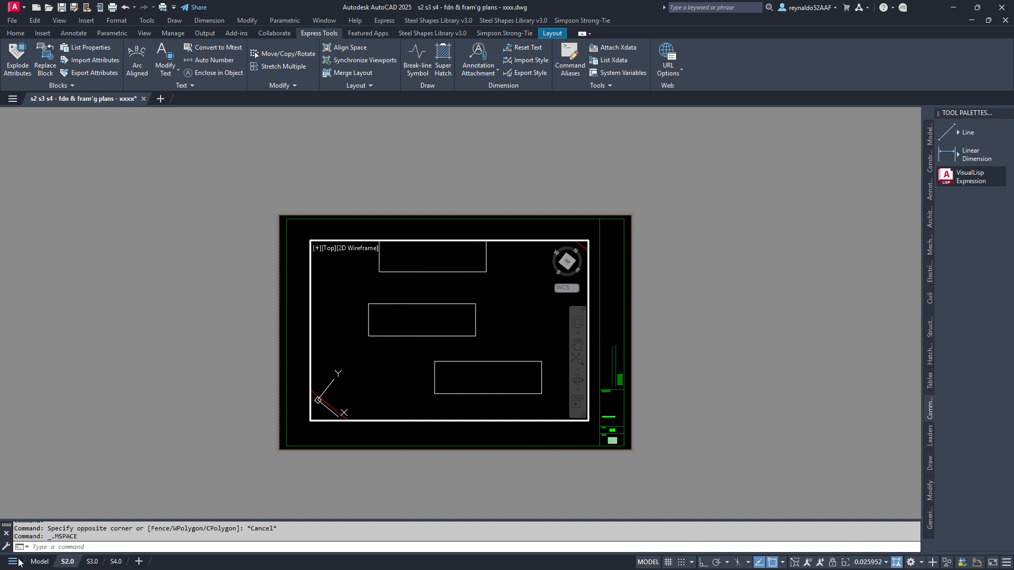
- Check the rectangles' original orientation in model space and go back to the S2.0 layout
left_click(39, 562)
scroll(296, 398, "down", 4)
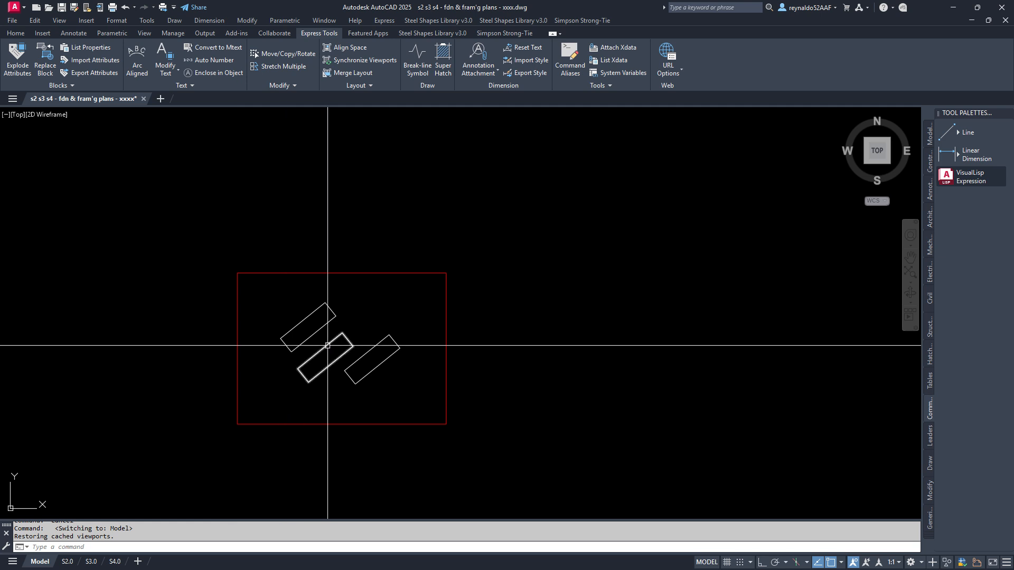
left_click(67, 562)
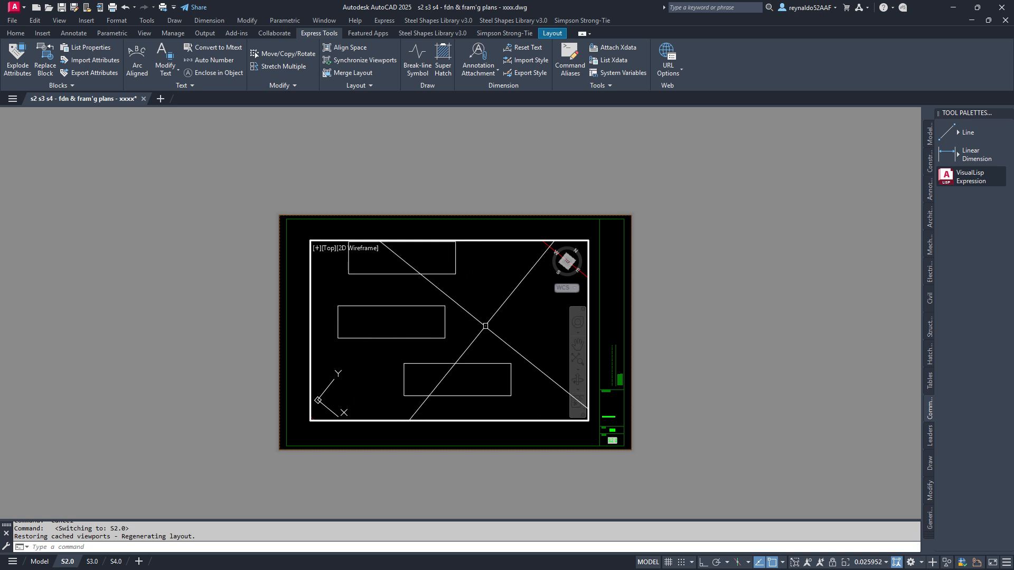
type("ucs")
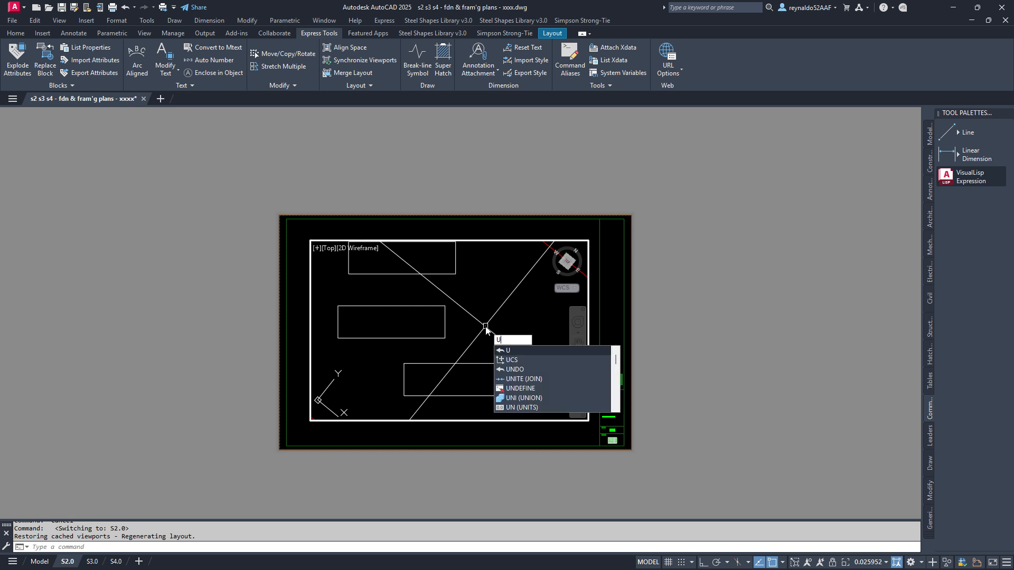
key("Return")
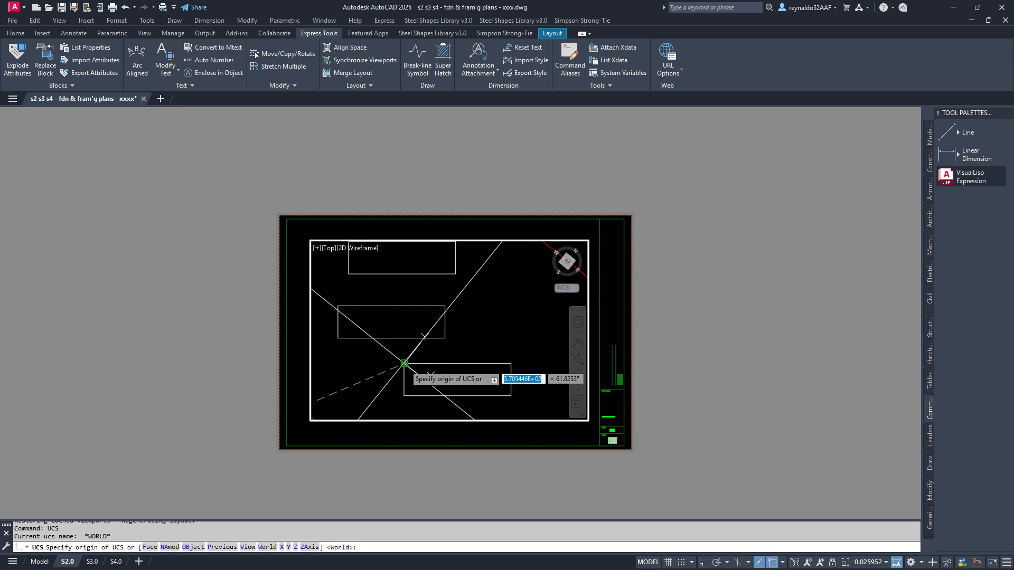
left_click(403, 363)
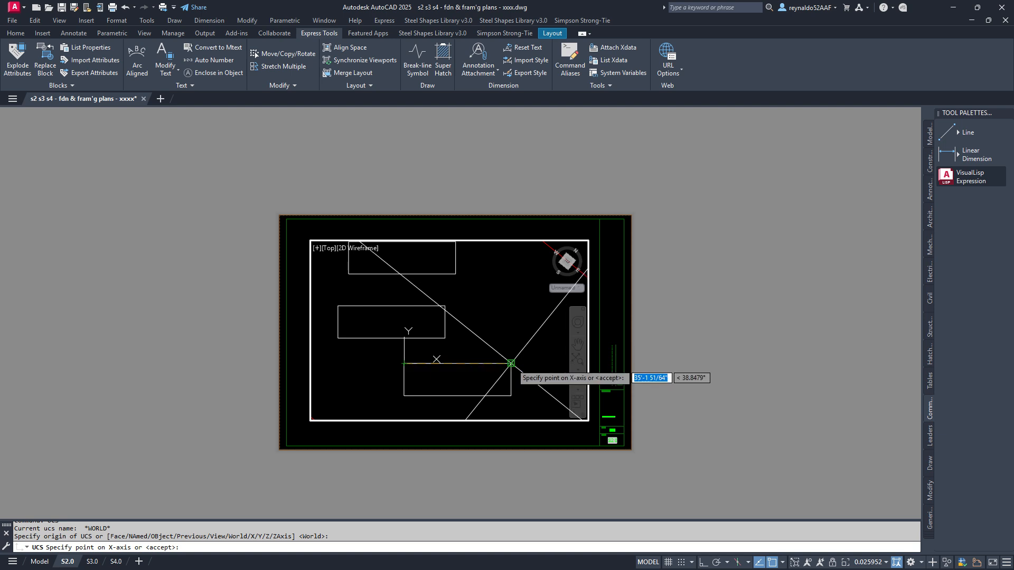
left_click(511, 364)
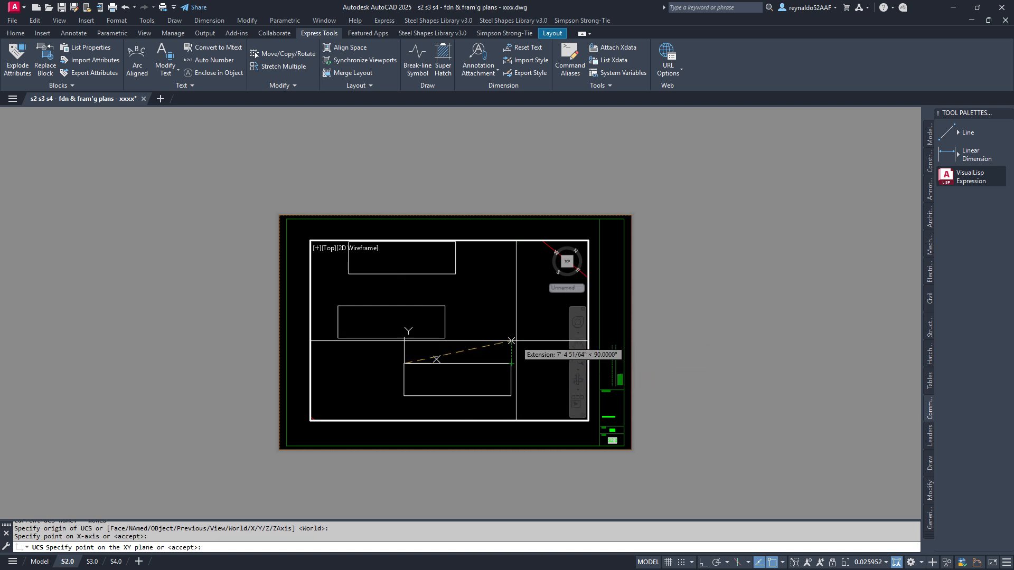
key("Escape")
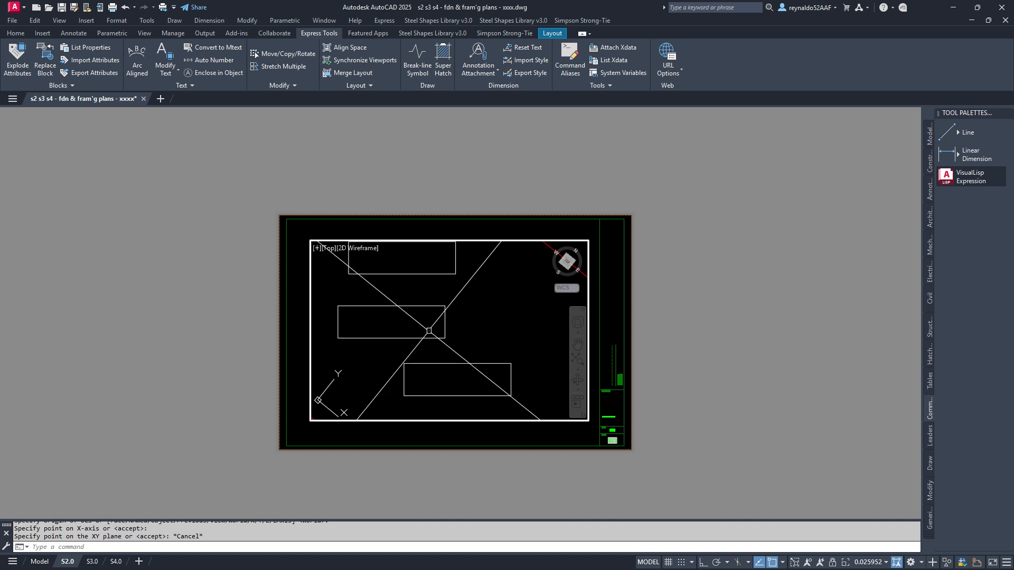
- Define a UCS with its origin at the lowest rectangle's top-left corner and the X axis along its top edge
type("u")
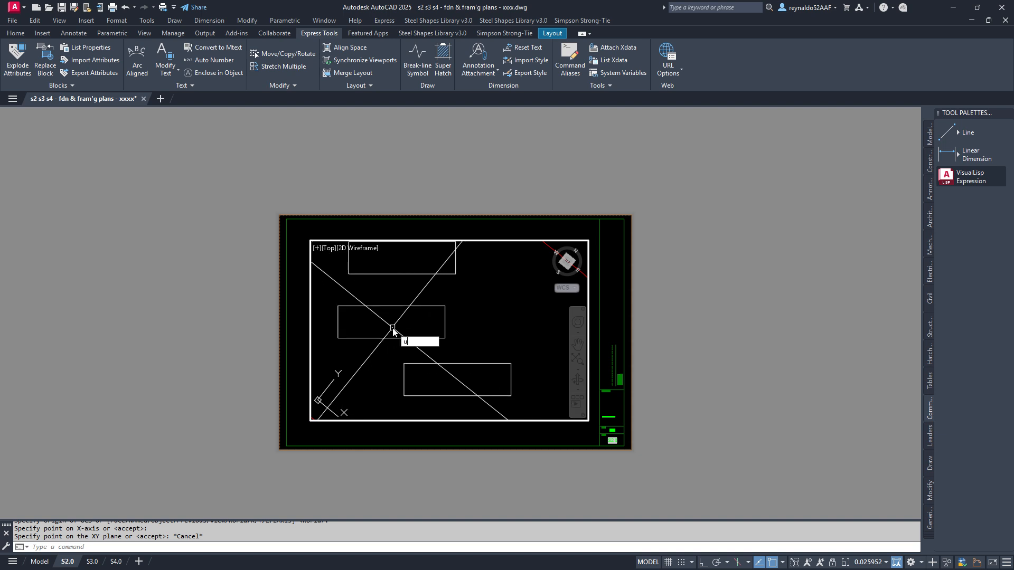
type("cs")
key("Return")
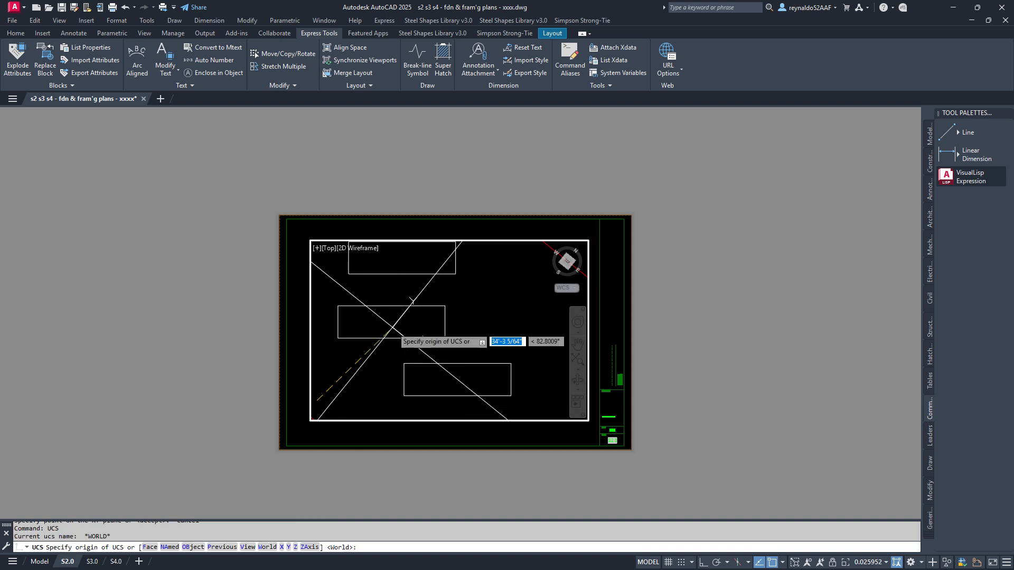
left_click(404, 363)
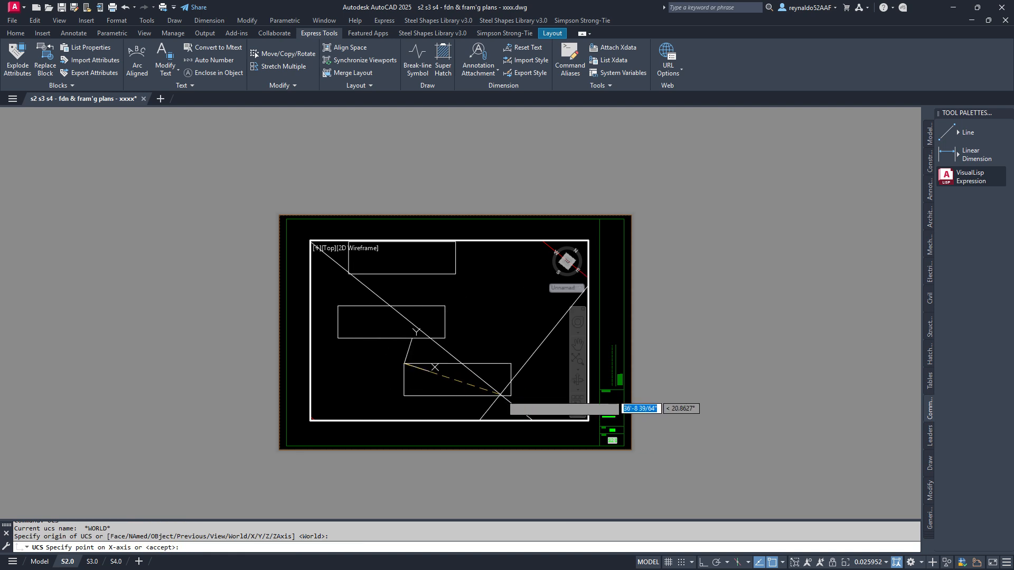
left_click(510, 363)
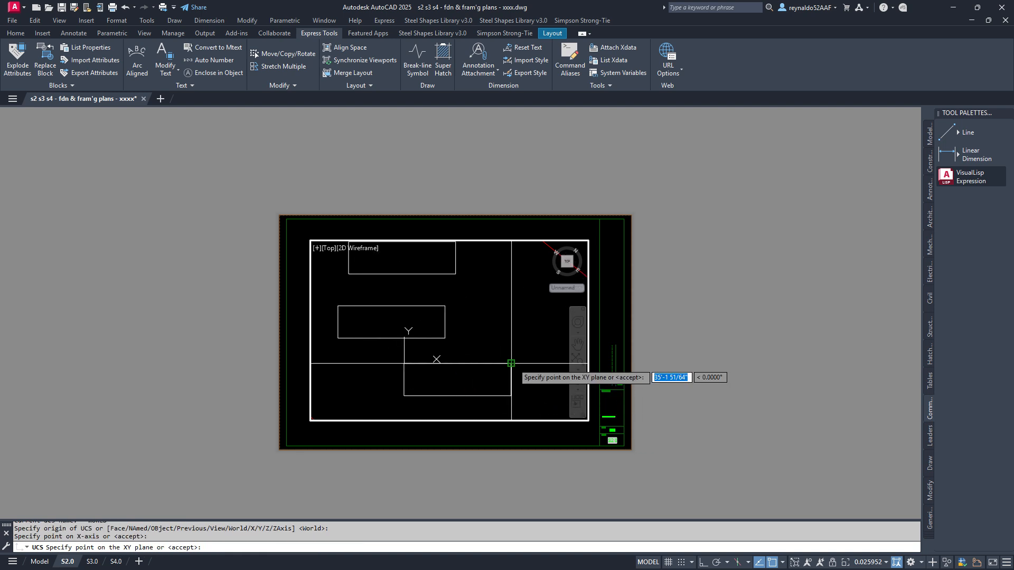
key("Return")
- Try to redefine the UCS with its origin near the viewport's lower-left corner and an ortho-constrained X axis
key("Return")
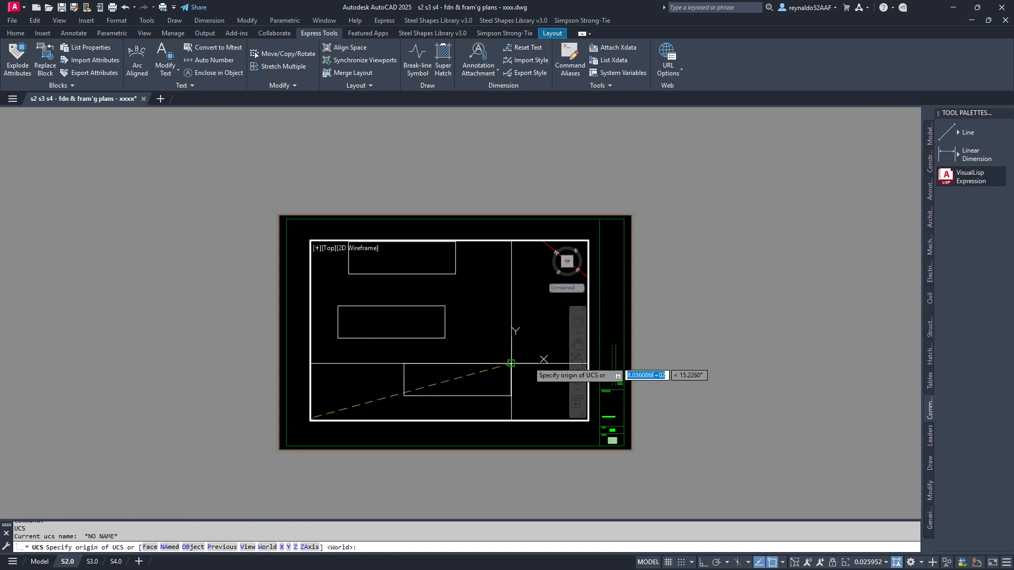
left_click(333, 403)
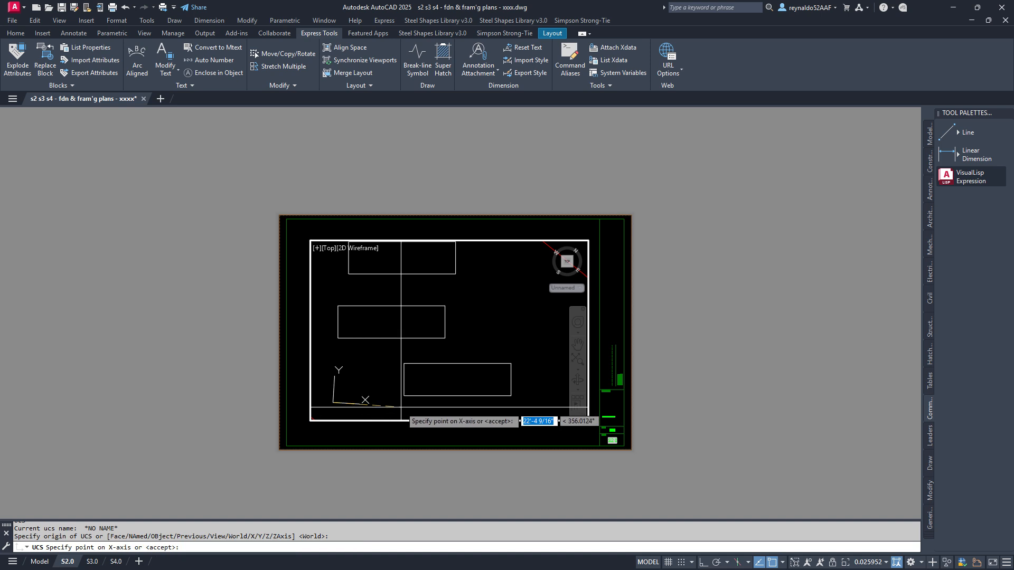
key("F8")
left_click(530, 394)
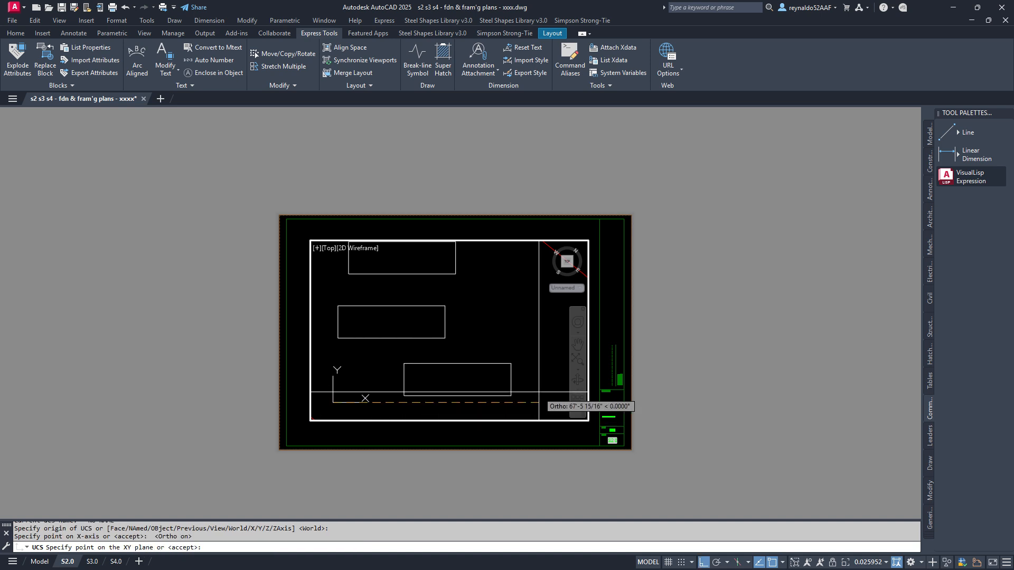
left_click(541, 386)
key("Escape")
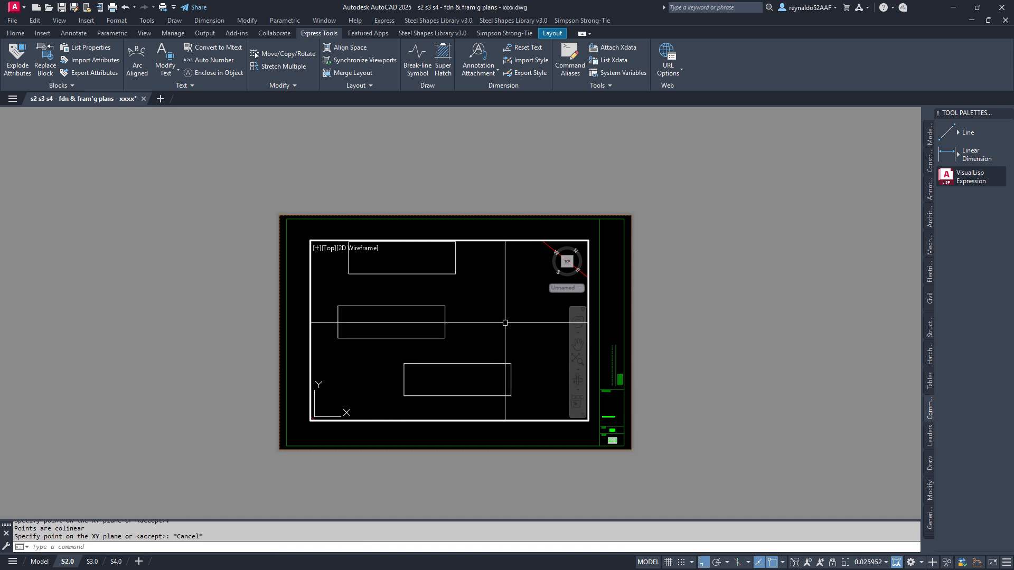
- Draw a small rectangle upward and to the right from the top-left corner of the lowest rectangle, inside the viewport
middle_click_drag(502, 330, 517, 347)
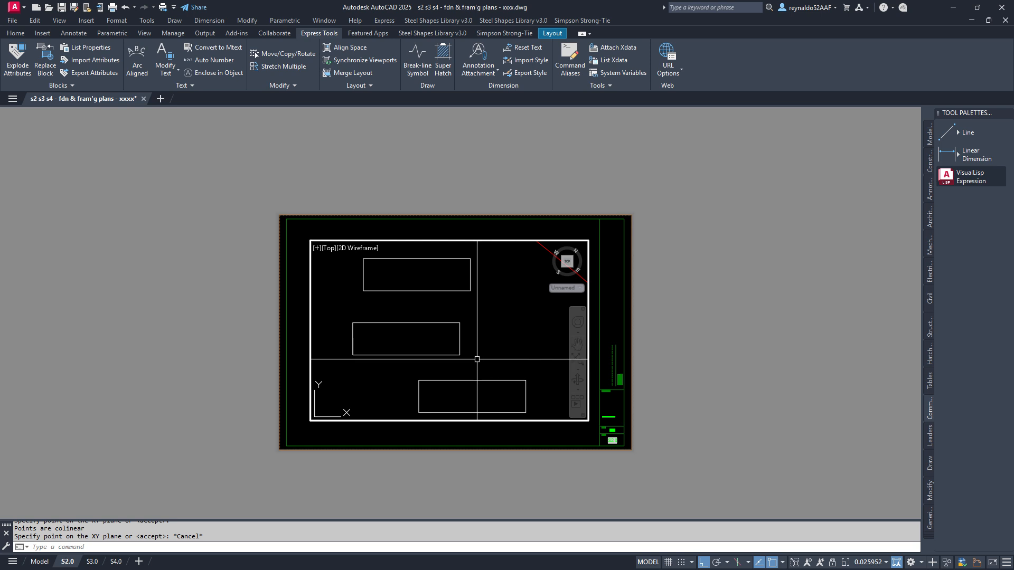
scroll(446, 348, "up", 5)
key("Escape")
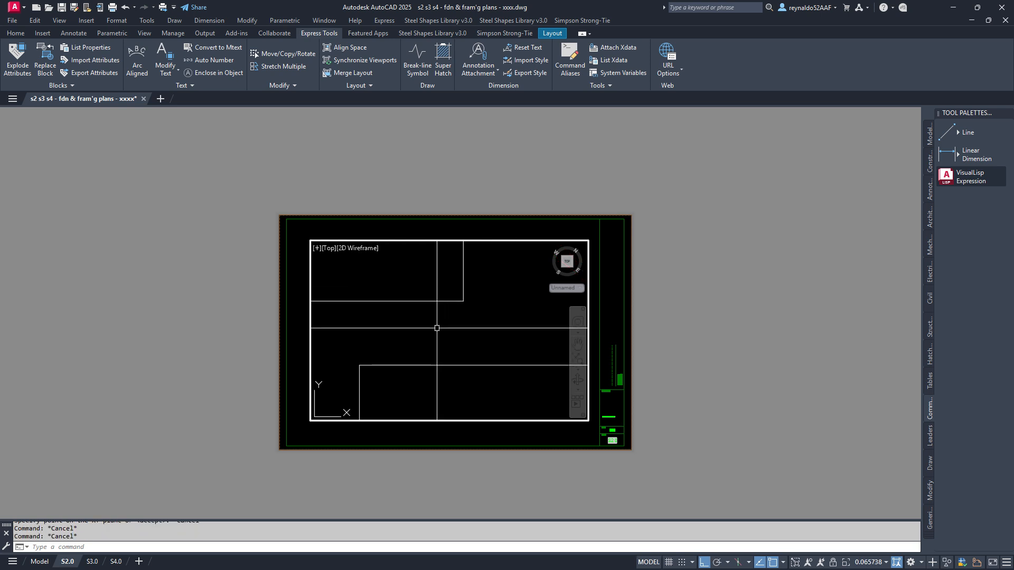
type("rec")
key("Return")
left_click(359, 365)
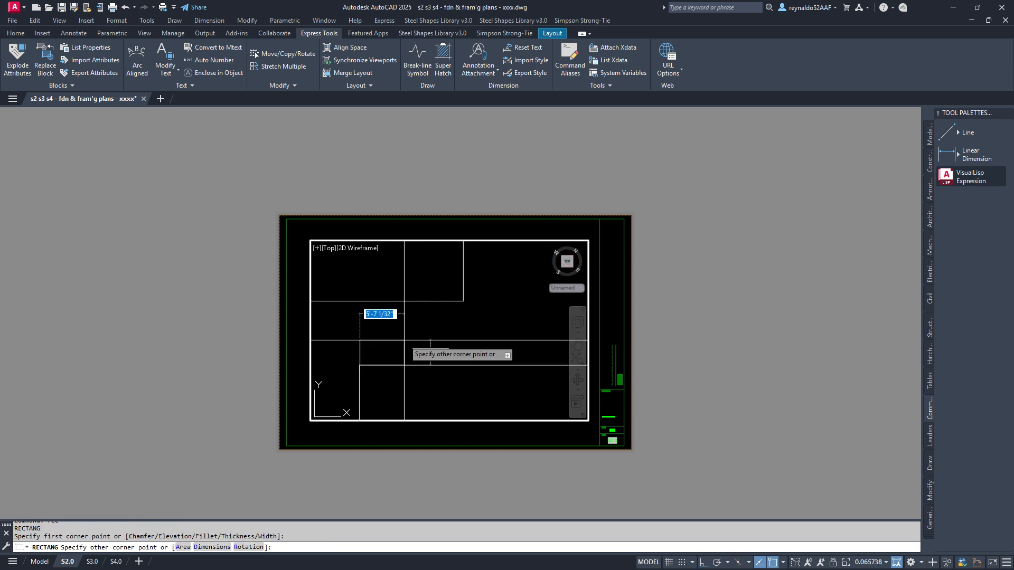
left_click(415, 331)
key("Return")
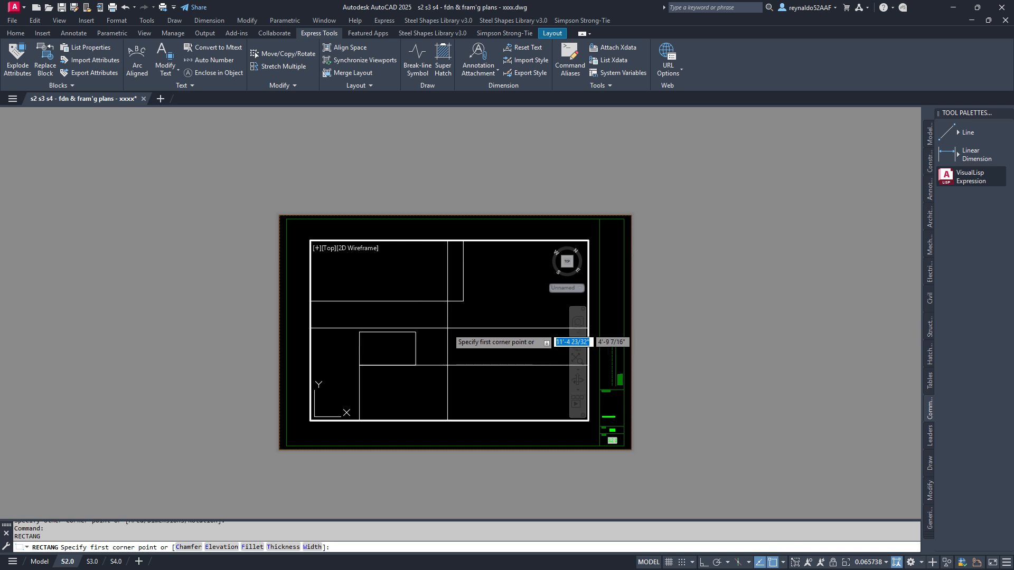
middle_click_drag(446, 325, 497, 307)
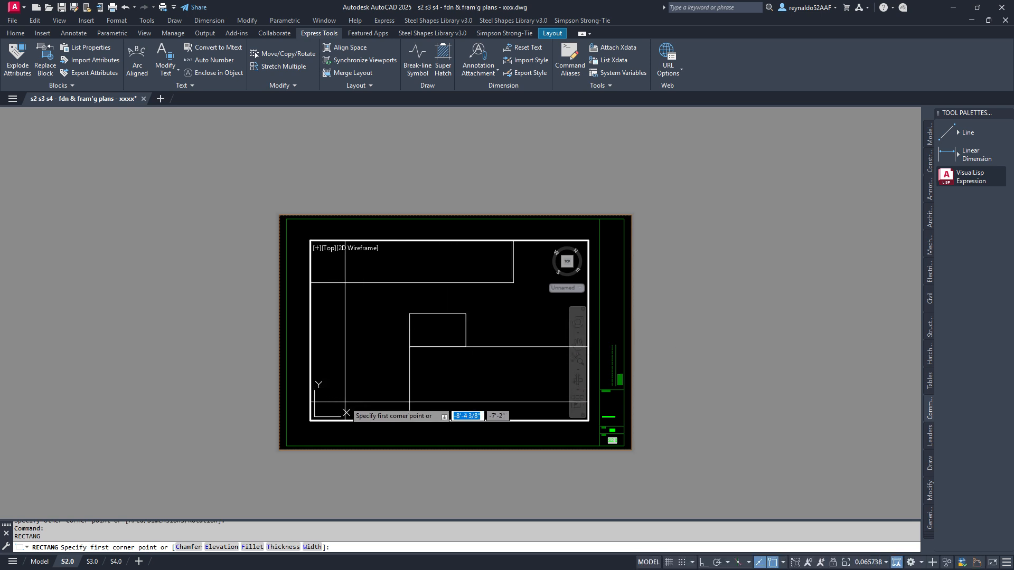
middle_click_drag(492, 322, 437, 319)
key("Escape")
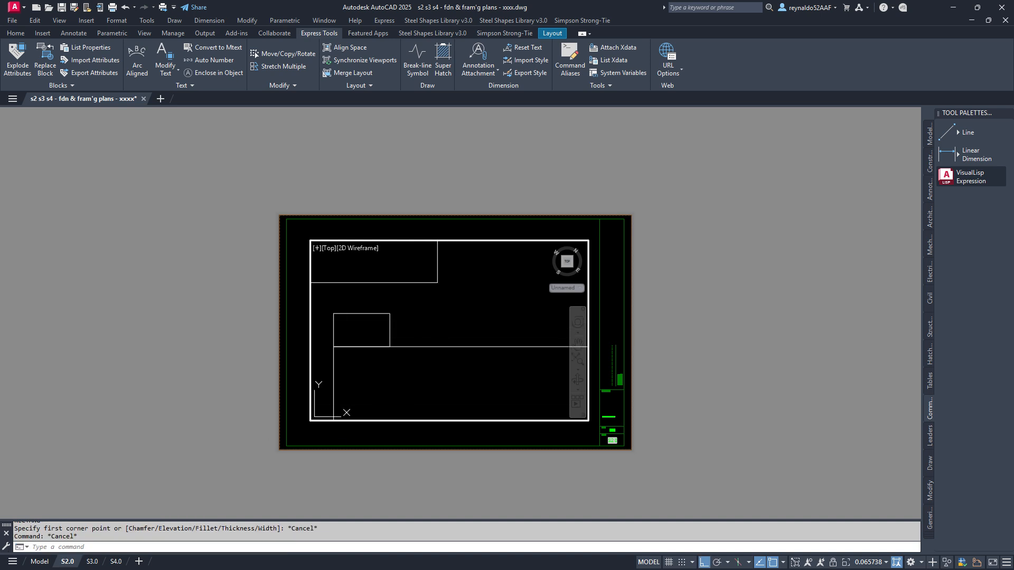
- Check the small rectangle's orientation in model space and return to the S2.0 layout
left_click(39, 561)
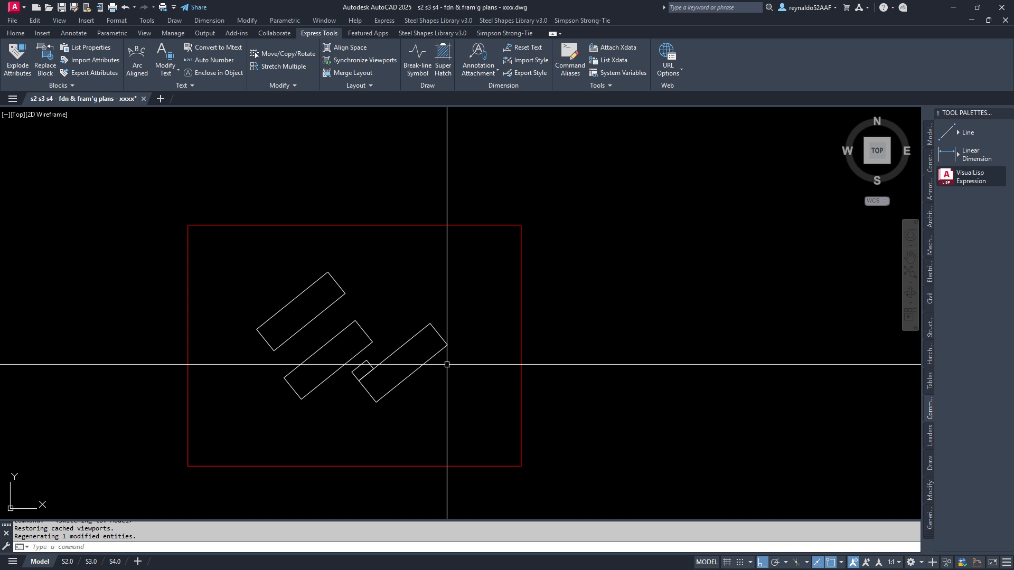
left_click(67, 562)
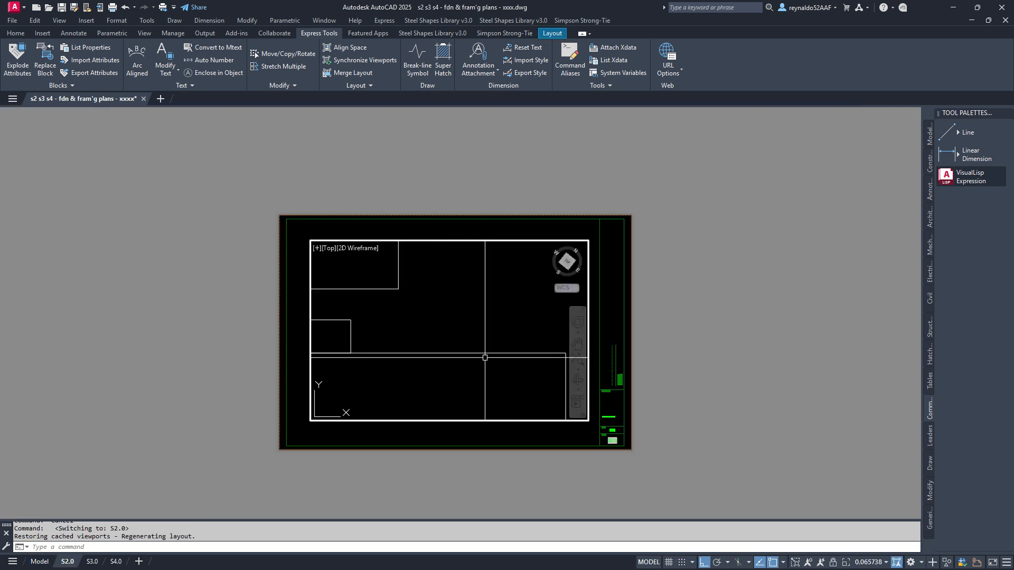
- Center the three rectangles in the viewport and set the viewport scale to 1/4" = 1'-0"
scroll(436, 327, "down", 4)
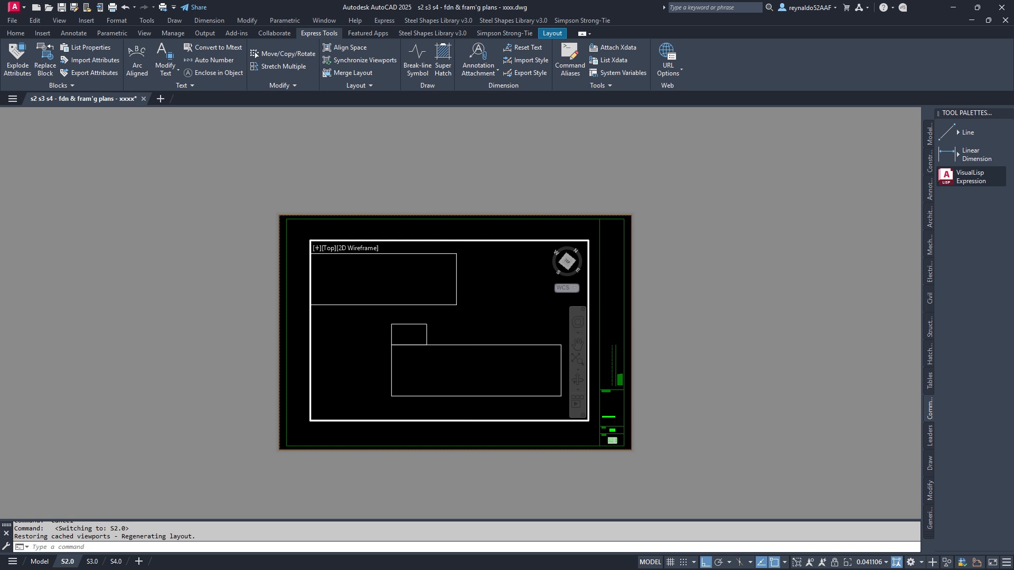
left_click(885, 562)
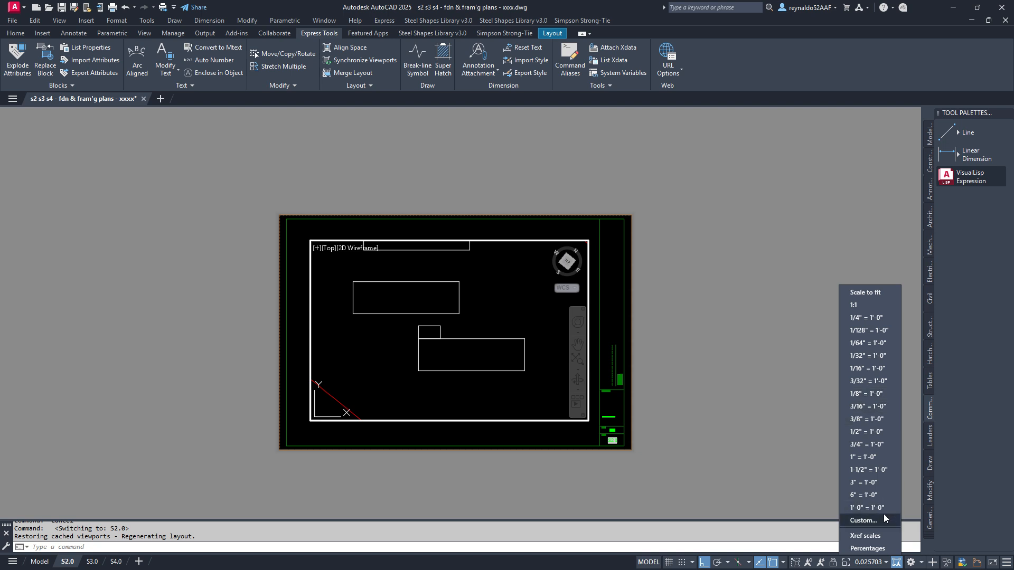
left_click(867, 318)
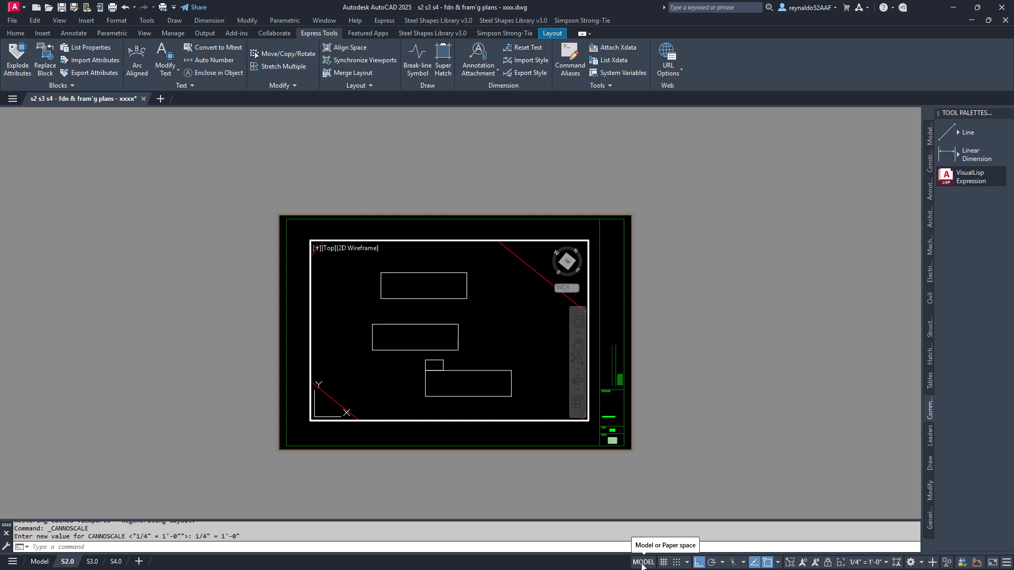
- Switch the S2.0 layout to paper space and lock the viewport that shows the rectangles
left_click(642, 563)
left_click(499, 216)
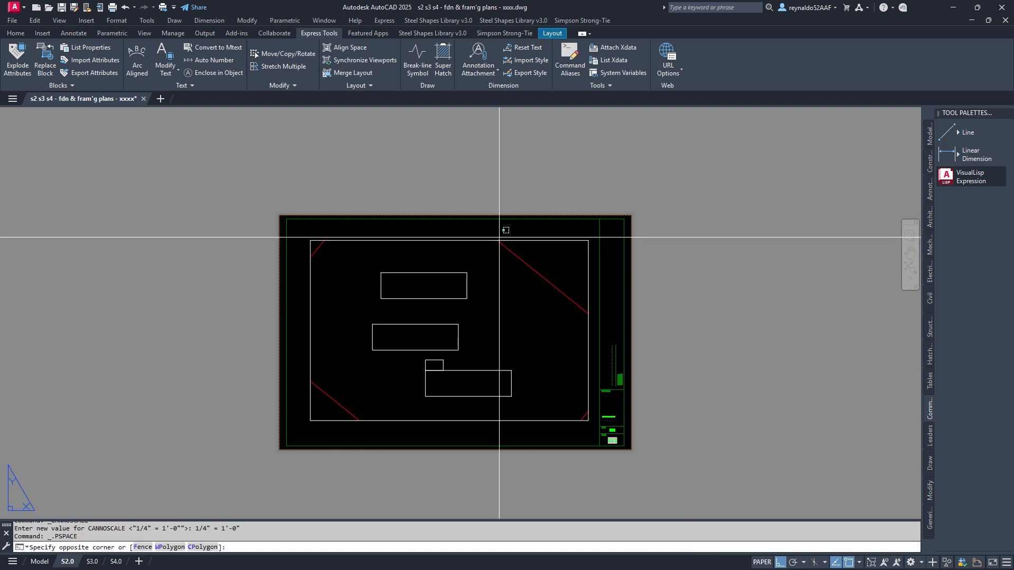
left_click(560, 244)
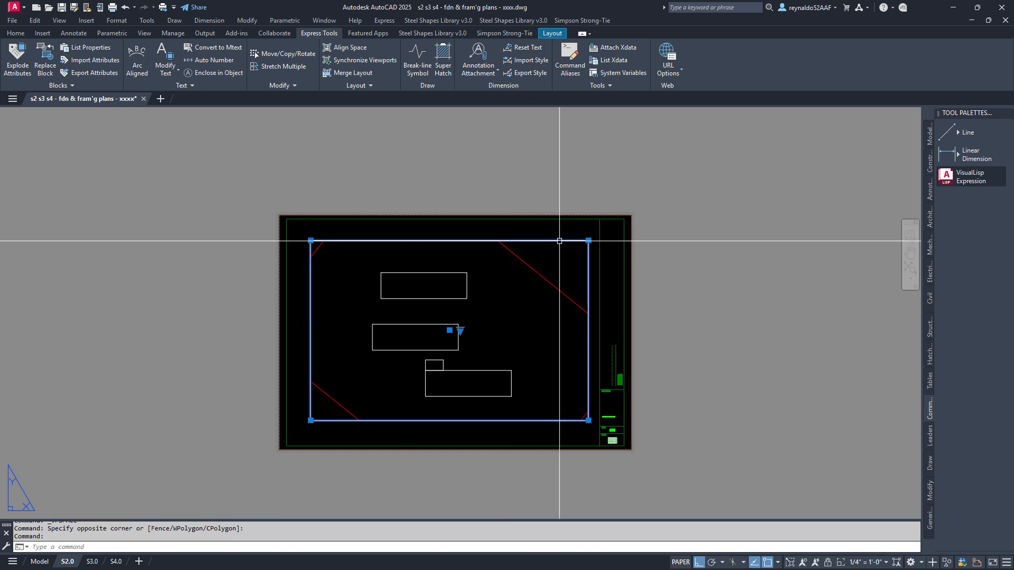
left_click(827, 563)
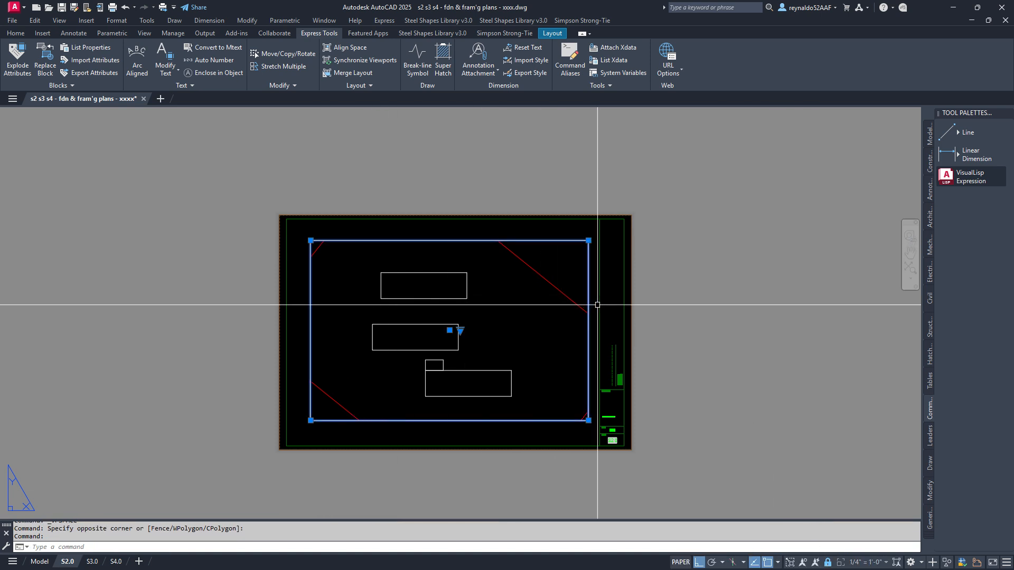
key("Escape")
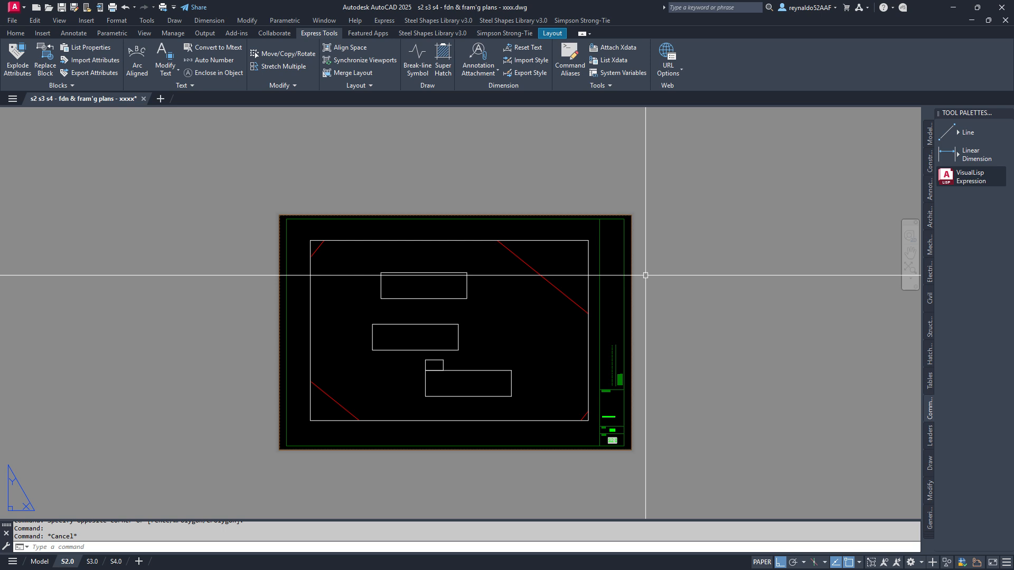